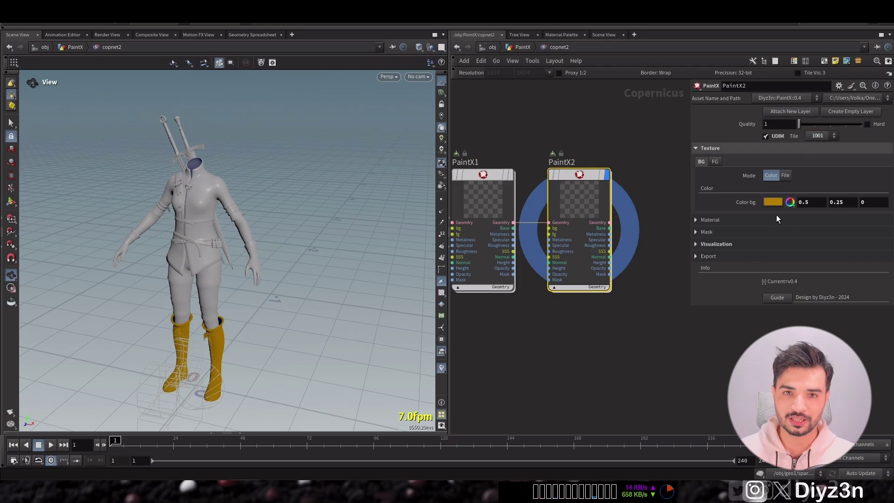
Step: Set PaintX2's background color to dark blue (0, 0, 0.5) and create an empty layer after it
{"action": "left_click", "coordinate": [790, 202]}
{"action": "left_click", "coordinate": [834, 150]}
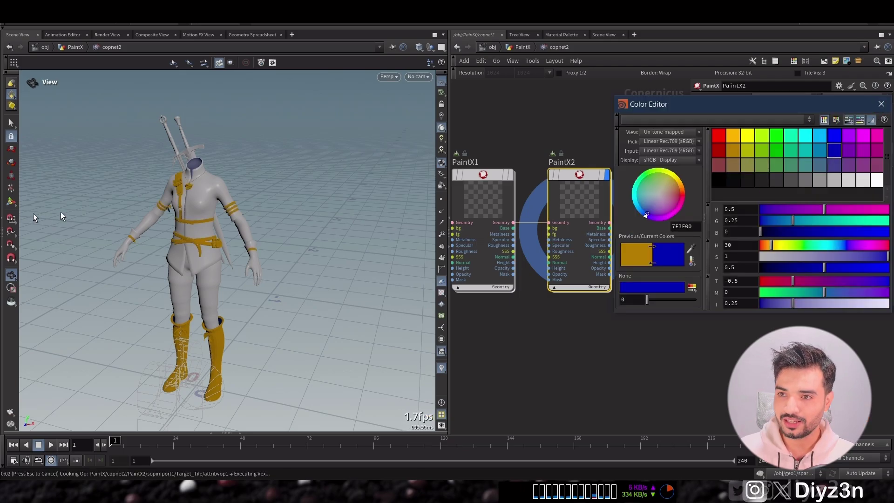
{"action": "left_click_drag", "start_coordinate": [60, 217], "coordinate": [121, 218]}
{"action": "left_click", "coordinate": [847, 112]}
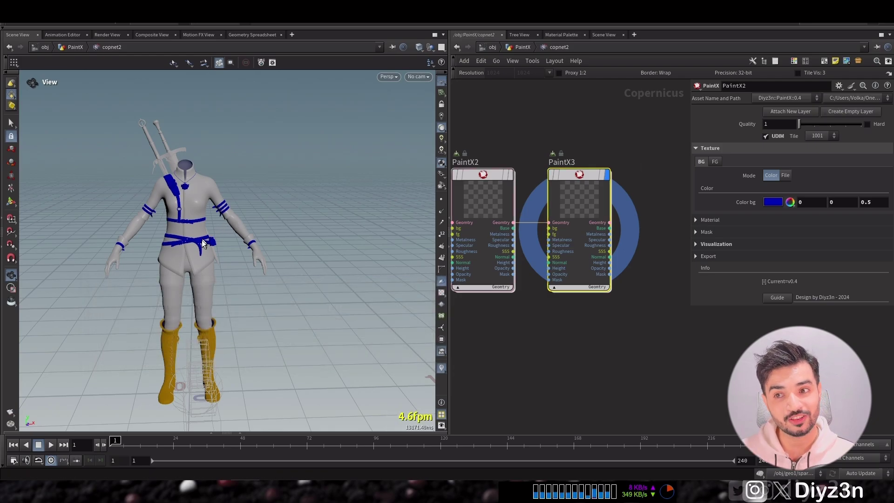
Step: Update the UDIMs in PaintX4's Solaris visualization and enable the Studio option
{"action": "left_click_drag", "start_coordinate": [213, 229], "coordinate": [158, 254]}
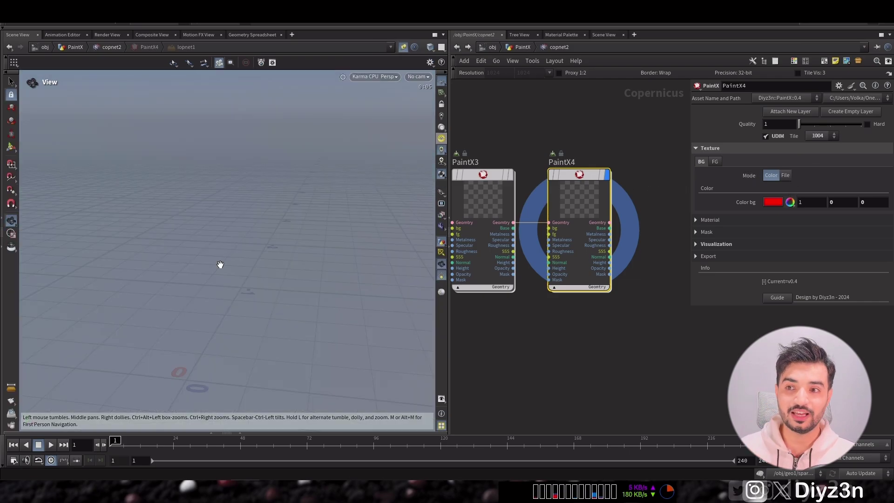
{"action": "left_click", "coordinate": [753, 242]}
{"action": "left_click_drag", "start_coordinate": [686, 293], "coordinate": [653, 285]}
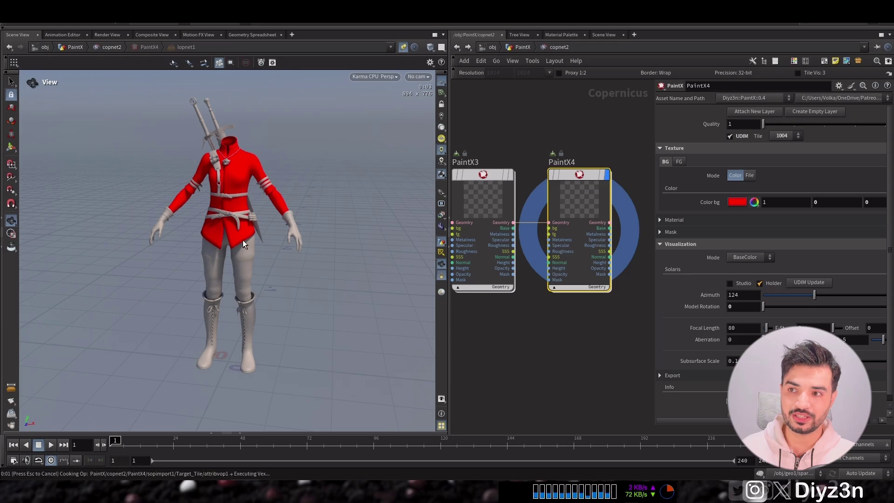
{"action": "left_click_drag", "start_coordinate": [243, 244], "coordinate": [217, 202]}
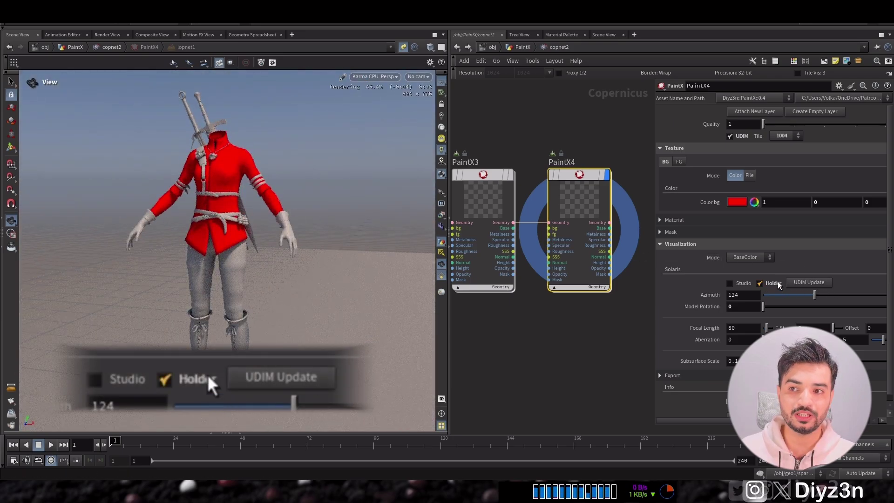
{"action": "left_click", "coordinate": [814, 282]}
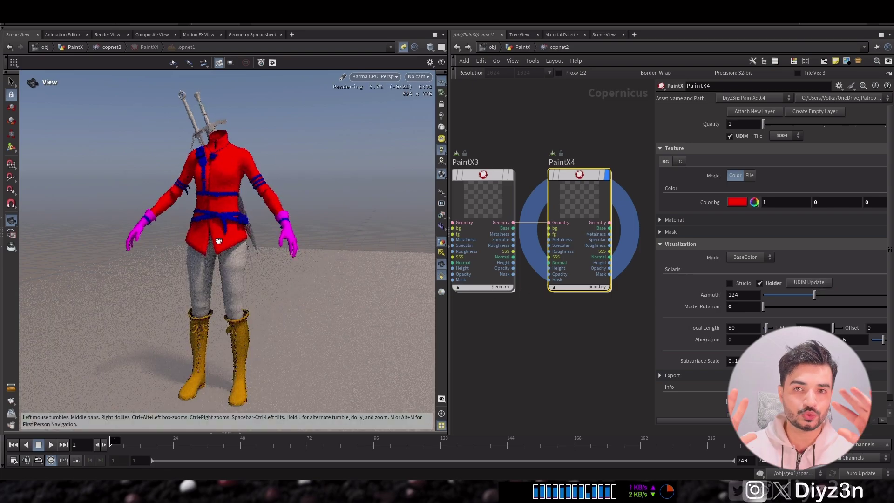
{"action": "left_click_drag", "start_coordinate": [251, 243], "coordinate": [237, 258]}
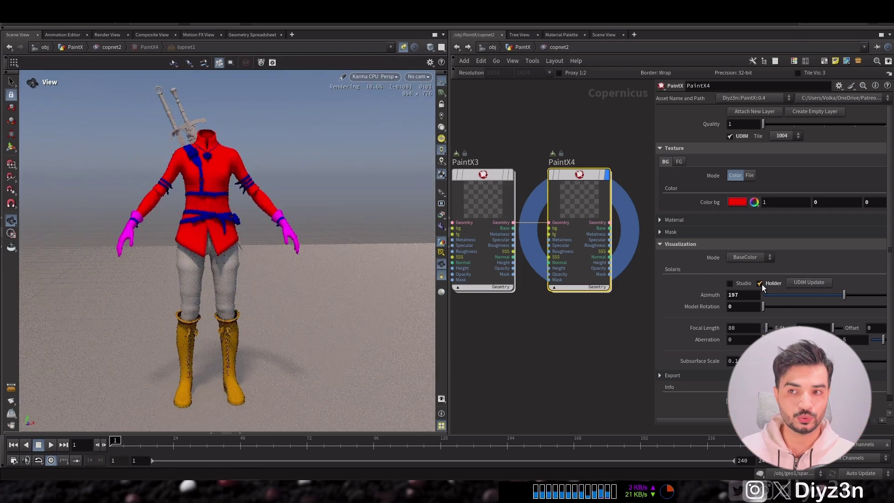
{"action": "left_click", "coordinate": [744, 283]}
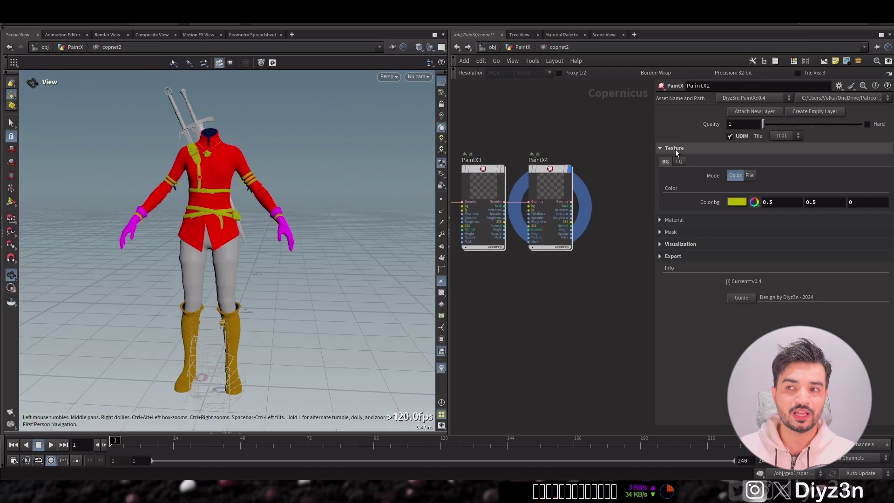
Step: Set the export path of PaintX4 to $HIP/PaintX/
{"action": "left_click", "coordinate": [674, 148]}
{"action": "left_click", "coordinate": [678, 196]}
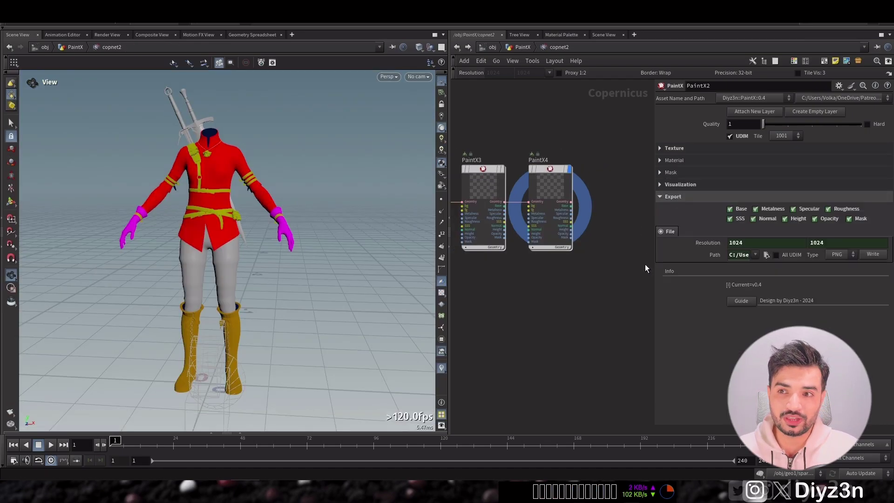
{"action": "left_click", "coordinate": [549, 176]}
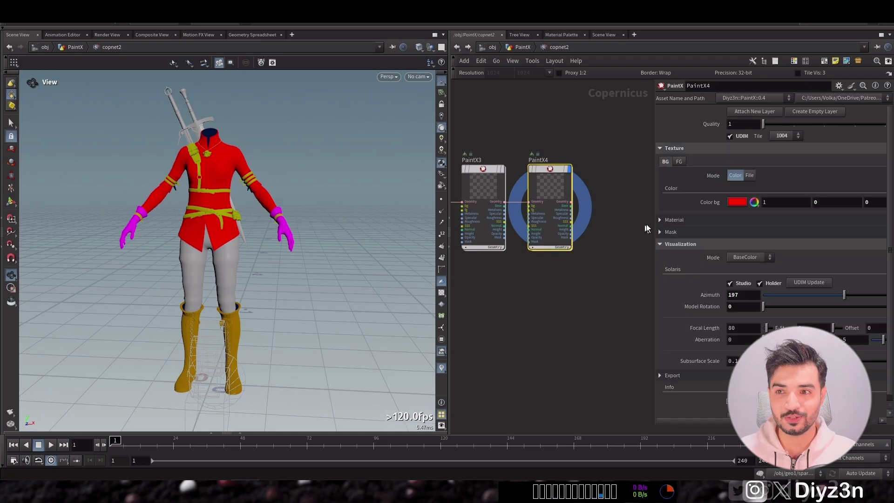
{"action": "left_click_drag", "start_coordinate": [654, 228], "coordinate": [621, 224]}
{"action": "left_click", "coordinate": [640, 148]}
{"action": "left_click", "coordinate": [643, 185]}
{"action": "left_click", "coordinate": [638, 196]}
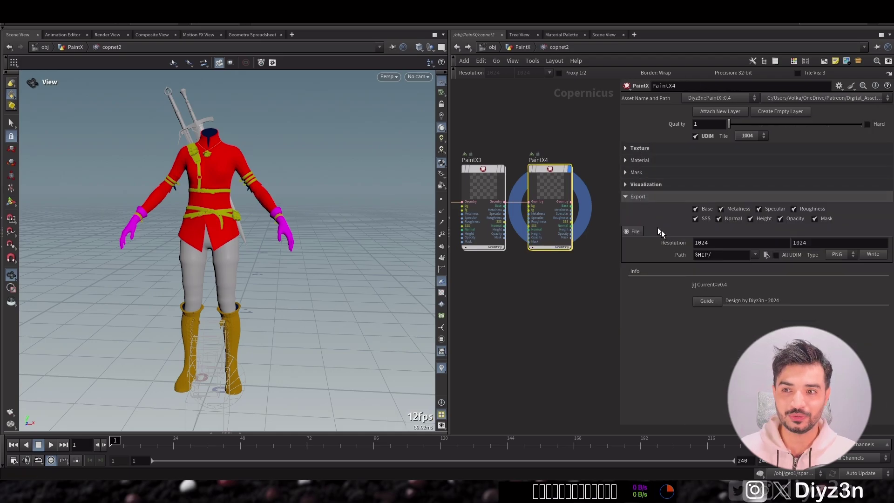
{"action": "left_click", "coordinate": [765, 254]}
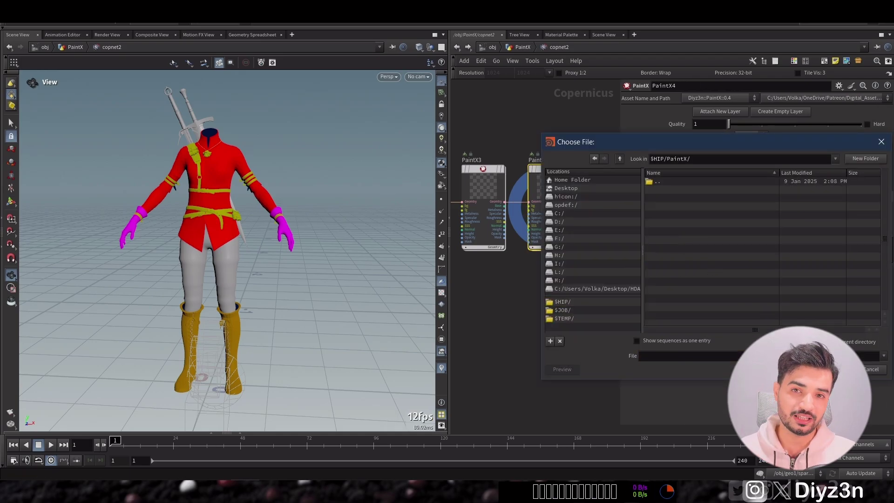
{"action": "key", "text": "Escape"}
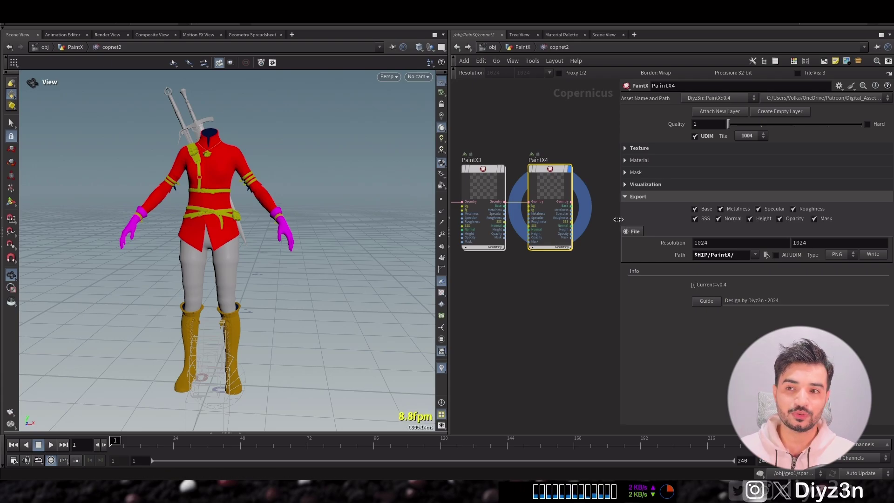
Step: Write PaintX4's textures to disk for all UDIM tiles
{"action": "left_click_drag", "start_coordinate": [620, 220], "coordinate": [591, 220]}
{"action": "left_click", "coordinate": [872, 254]}
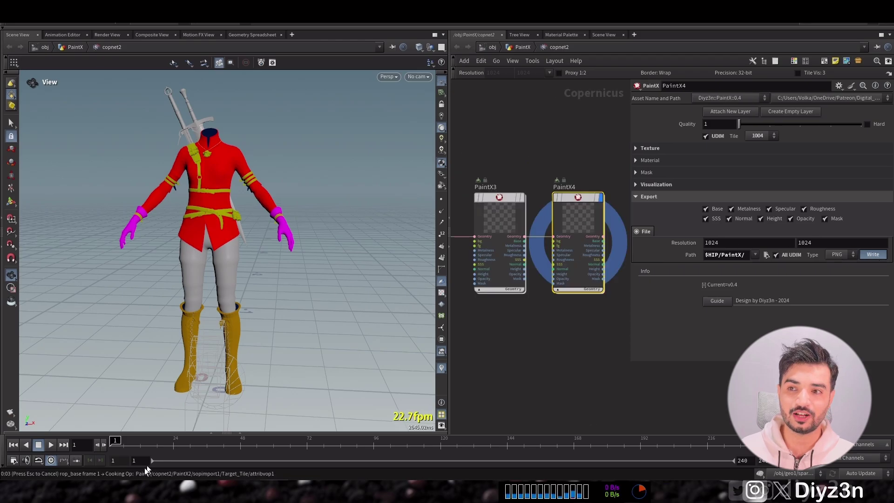
{"action": "left_click", "coordinate": [131, 490]}
{"action": "left_click", "coordinate": [134, 471]}
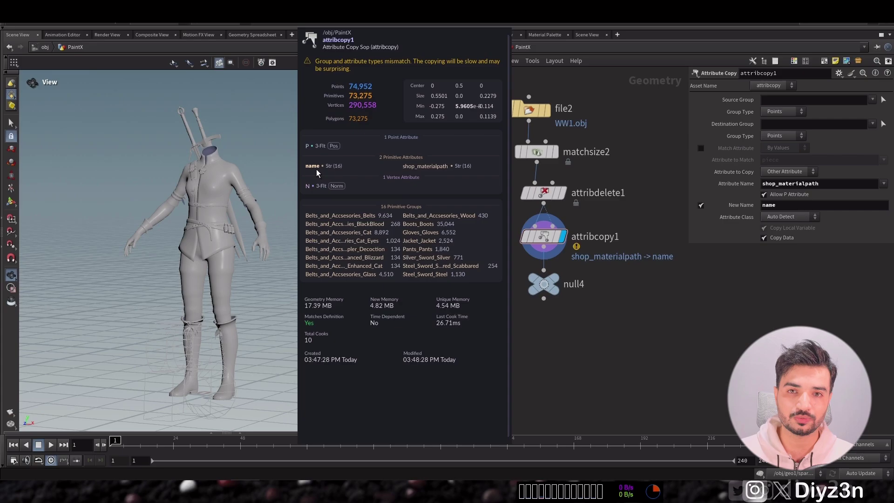
Step: Examine the model's UV layout and preview its pieces split by the name attribute with a temporary exploded view
{"action": "key", "text": "space+5"}
{"action": "right_click_drag", "start_coordinate": [314, 185], "coordinate": [11, 245]}
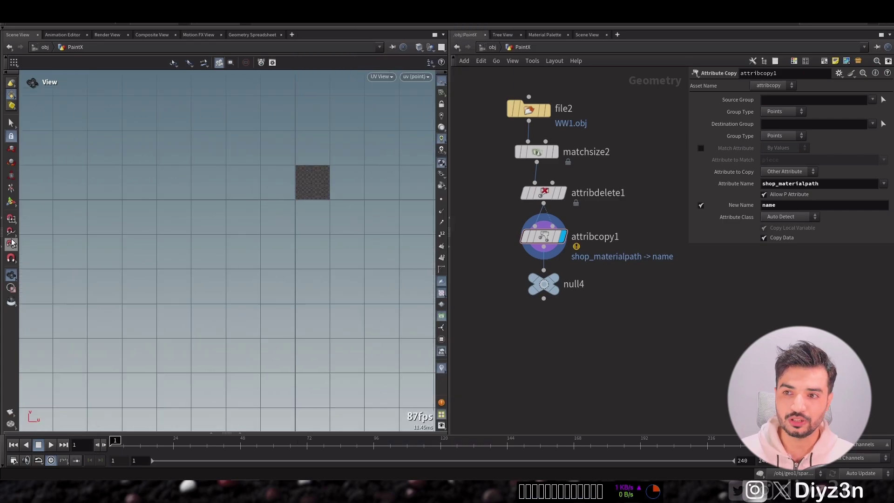
{"action": "middle_click_drag", "start_coordinate": [283, 195], "coordinate": [205, 255]}
{"action": "right_click_drag", "start_coordinate": [204, 256], "coordinate": [262, 219]}
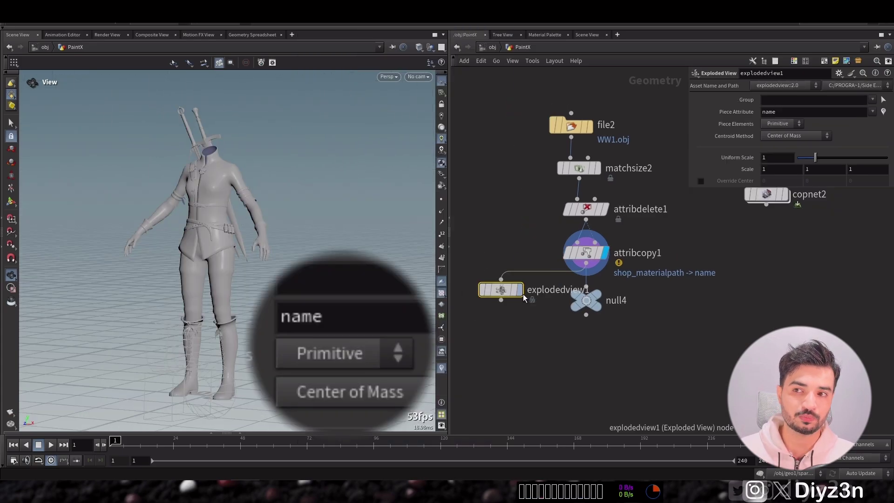
{"action": "left_click", "coordinate": [824, 112]}
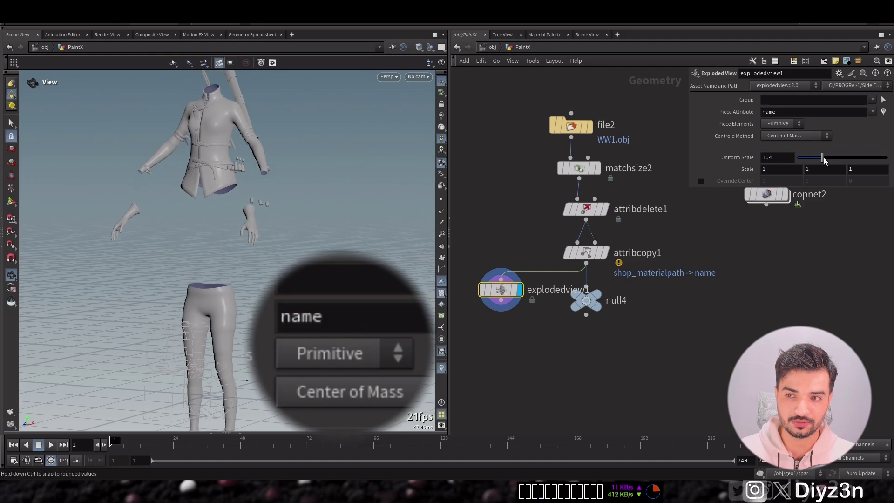
{"action": "key", "text": "Delete"}
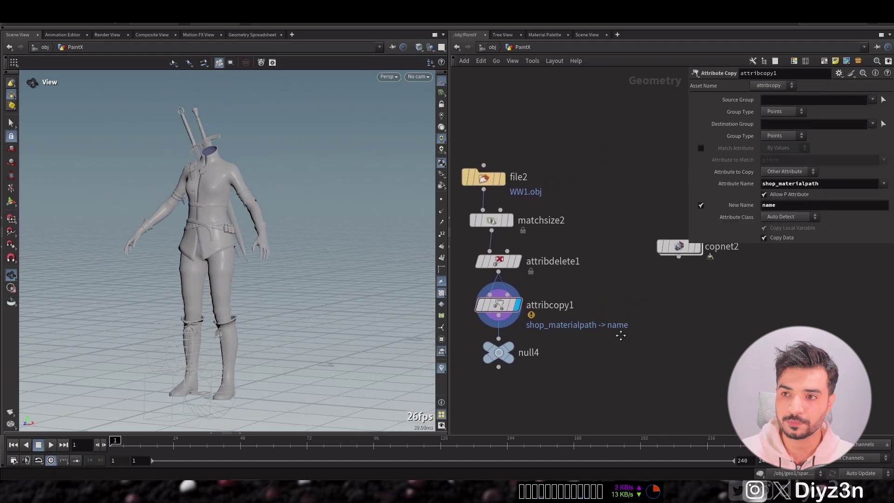
Step: Inside copnet2, add a PaintX node, connect the geometry imported from /obj/PaintX/null4 to it, and display it
{"action": "left_click", "coordinate": [638, 266]}
{"action": "double_click", "coordinate": [639, 263]}
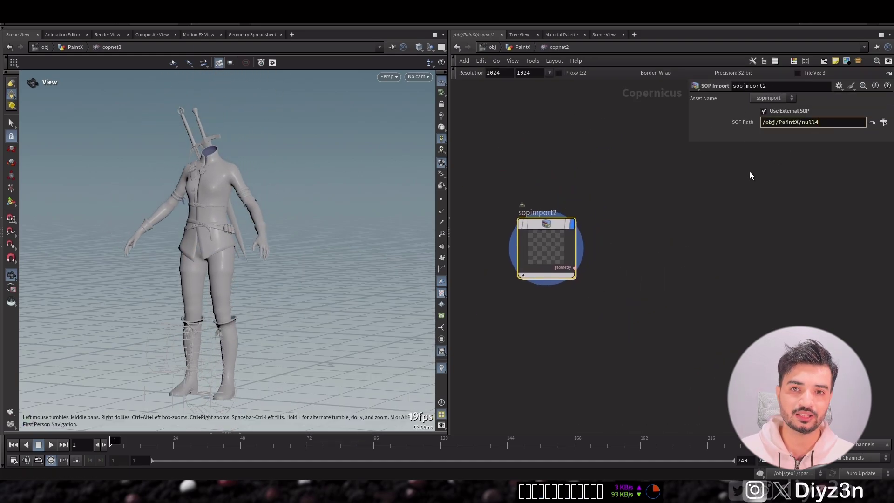
{"action": "key", "text": "Tab"}
{"action": "mouse_move", "coordinate": [625, 286]}
{"action": "left_click", "coordinate": [678, 285]}
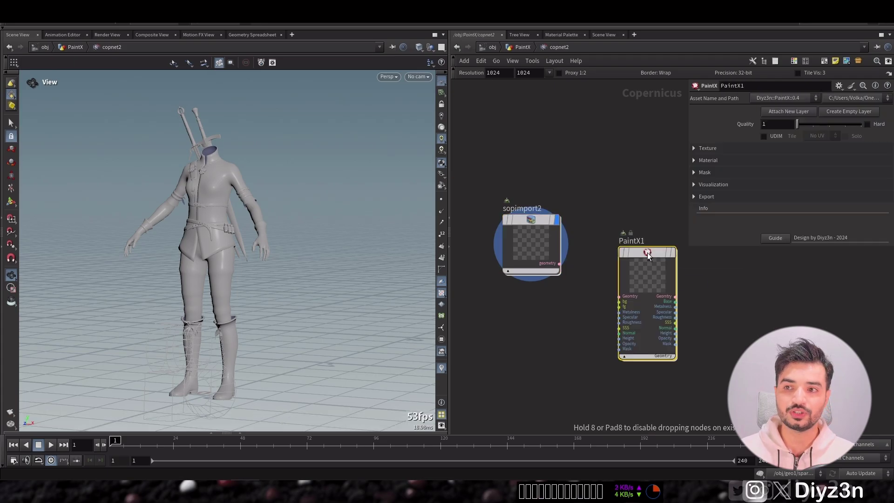
{"action": "left_click_drag", "start_coordinate": [647, 252], "coordinate": [616, 219]}
{"action": "middle_click_drag", "start_coordinate": [588, 248], "coordinate": [559, 227]}
{"action": "mouse_move", "coordinate": [629, 184]}
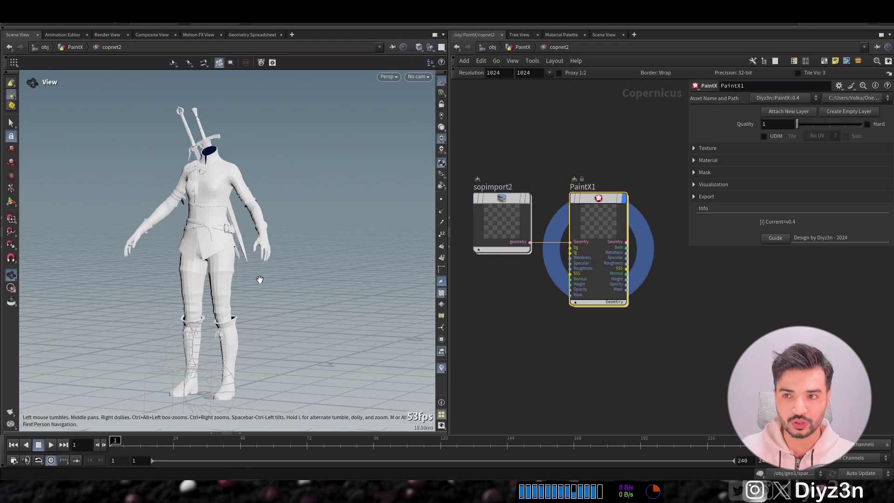
{"action": "left_click_drag", "start_coordinate": [257, 240], "coordinate": [275, 200]}
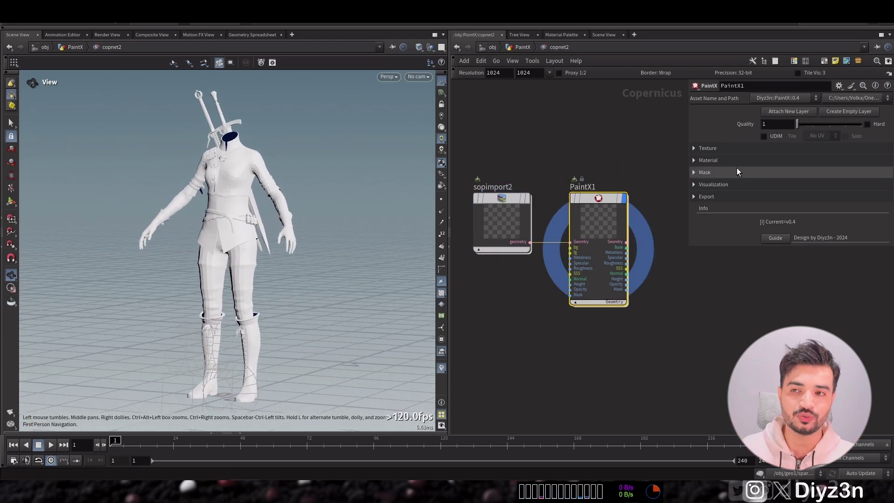
Step: Enable UDIM on the PaintX1 node and choose tile 1002
{"action": "left_click", "coordinate": [765, 136]}
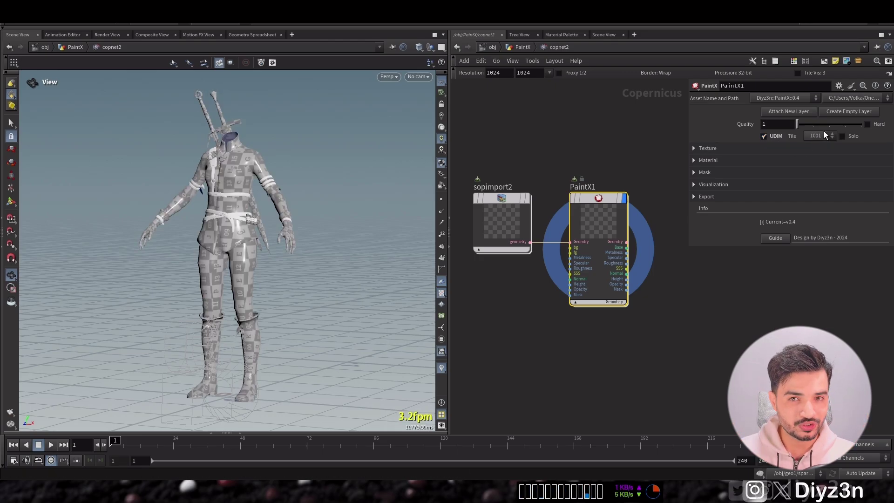
{"action": "left_click", "coordinate": [819, 136]}
{"action": "left_click", "coordinate": [813, 154]}
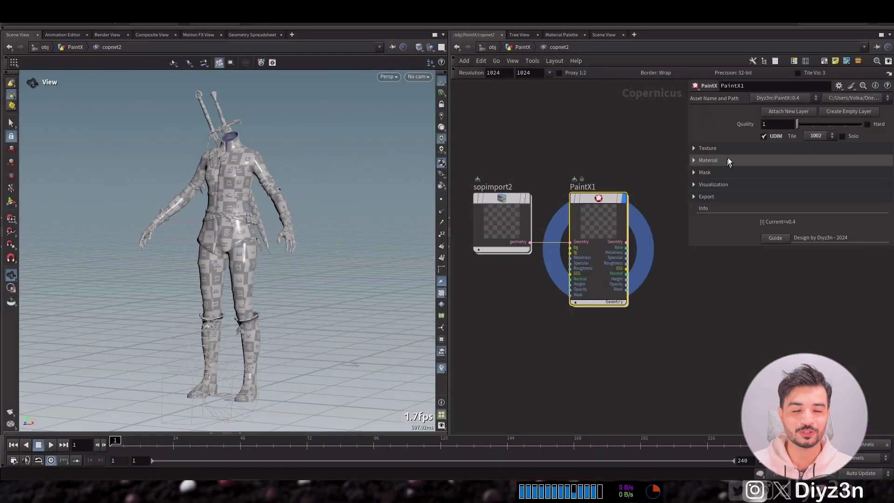
{"action": "left_click", "coordinate": [736, 147]}
{"action": "left_click", "coordinate": [735, 148]}
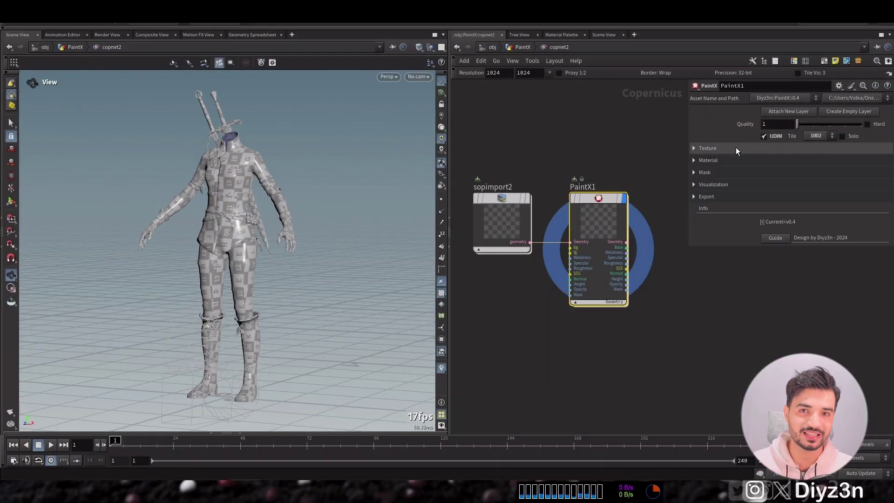
Step: Set PaintX1's geometry export mode to SOP with the SOP path /obj/PaintX/null4
{"action": "left_click", "coordinate": [732, 196]}
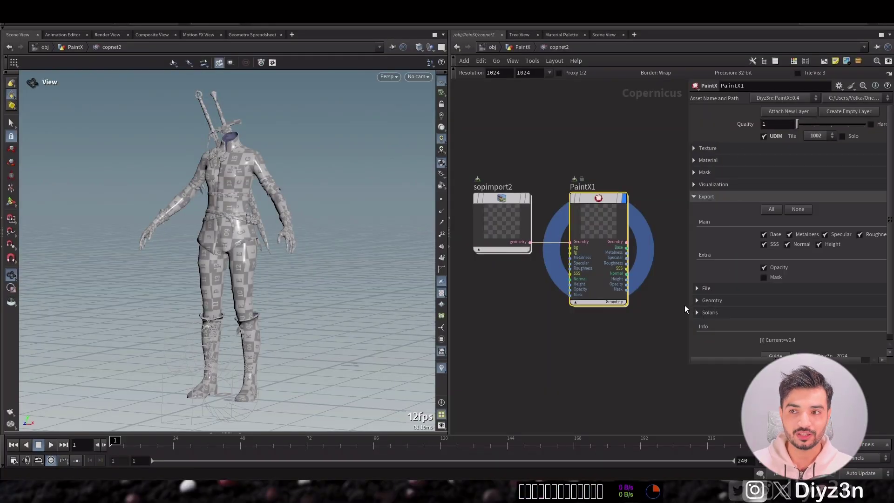
{"action": "left_click_drag", "start_coordinate": [688, 305], "coordinate": [644, 302]}
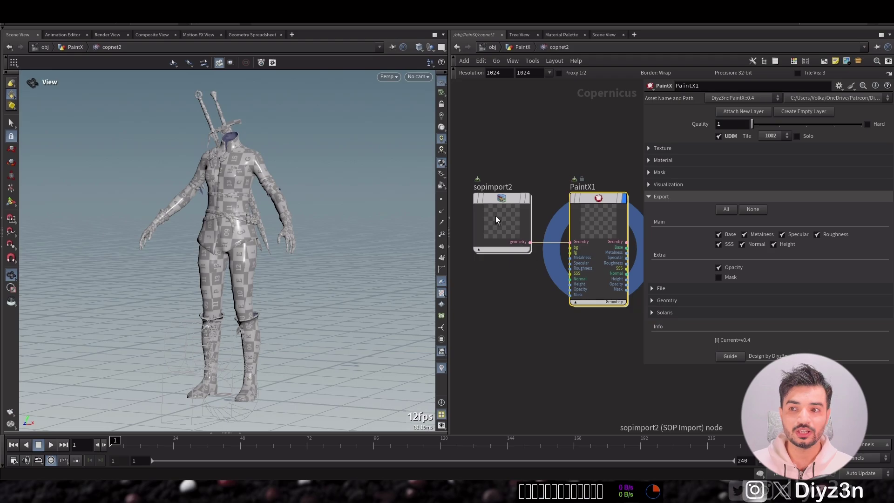
{"action": "left_click", "coordinate": [664, 298]}
{"action": "left_click", "coordinate": [734, 314]}
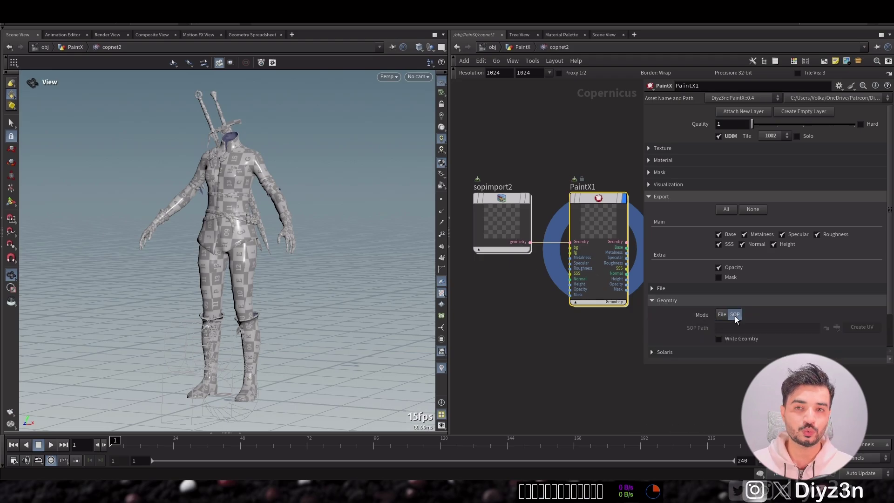
{"action": "left_click", "coordinate": [507, 199]}
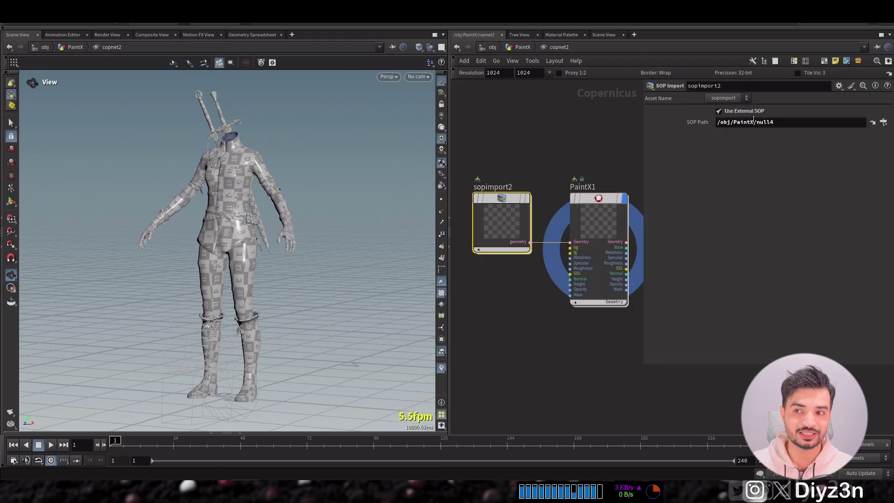
{"action": "left_click", "coordinate": [625, 211]}
{"action": "left_click", "coordinate": [805, 329]}
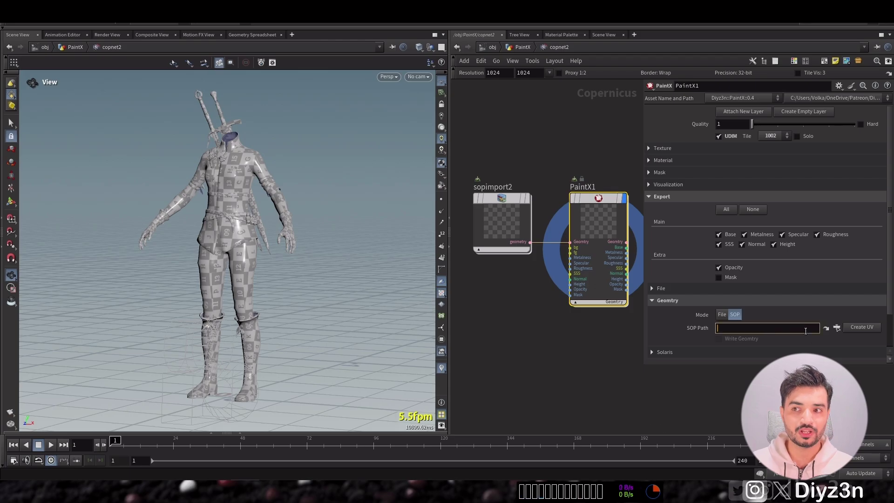
Step: Create the PaintX_UV subnetwork from the SOP path and place it between attribcopy1 and null4
{"action": "left_click", "coordinate": [852, 331]}
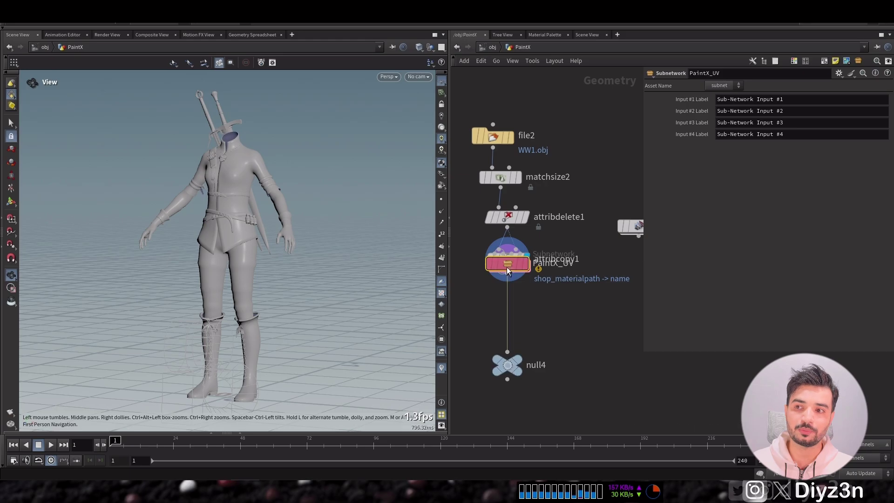
{"action": "left_click_drag", "start_coordinate": [506, 266], "coordinate": [507, 316]}
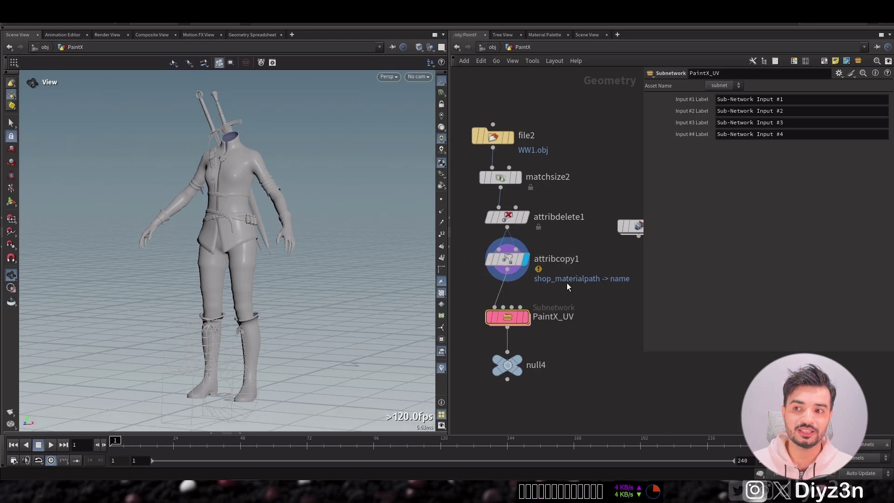
{"action": "left_click", "coordinate": [458, 50]}
Step: Set PaintX1's background texture color to red (1, 0, 0)
{"action": "left_click", "coordinate": [771, 135]}
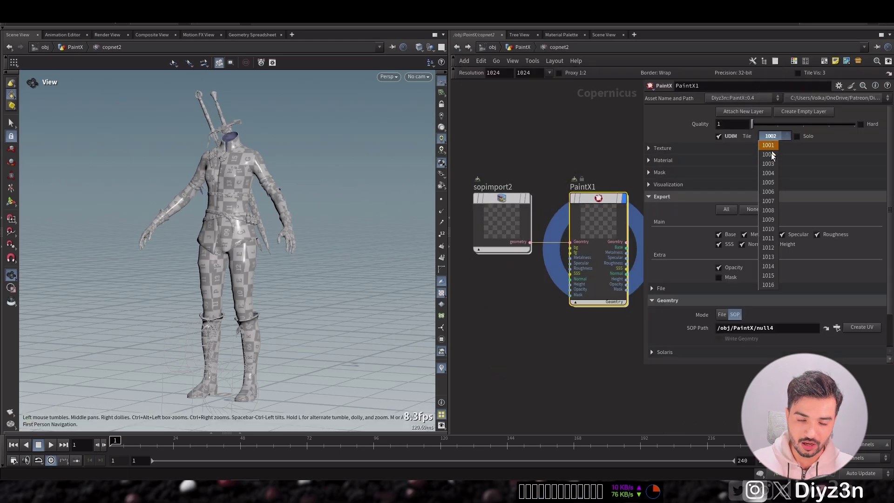
{"action": "left_click", "coordinate": [746, 170]}
{"action": "left_click", "coordinate": [700, 149]}
{"action": "left_click", "coordinate": [725, 202]}
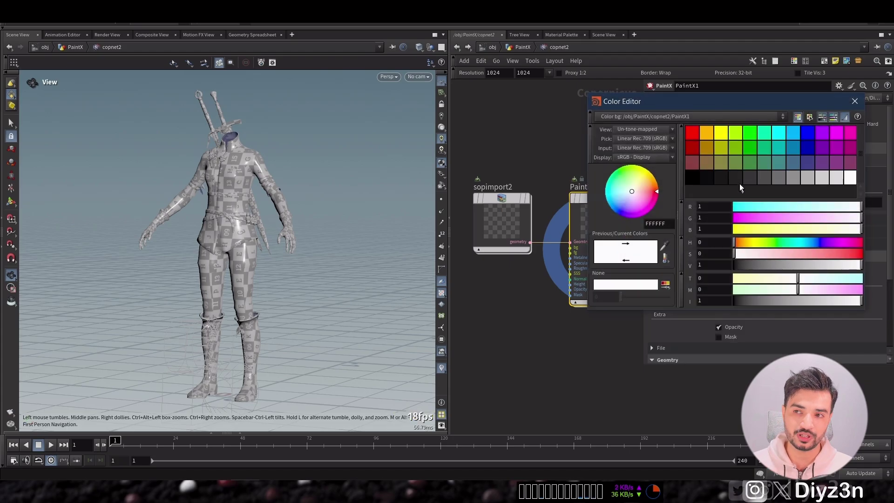
{"action": "left_click", "coordinate": [692, 133]}
{"action": "left_click", "coordinate": [853, 102]}
Step: Switch PaintX1's UDIM tile through 1011, 1012 and 1013 to preview the red on different parts of the character
{"action": "left_click", "coordinate": [771, 138]}
{"action": "left_click", "coordinate": [768, 238]}
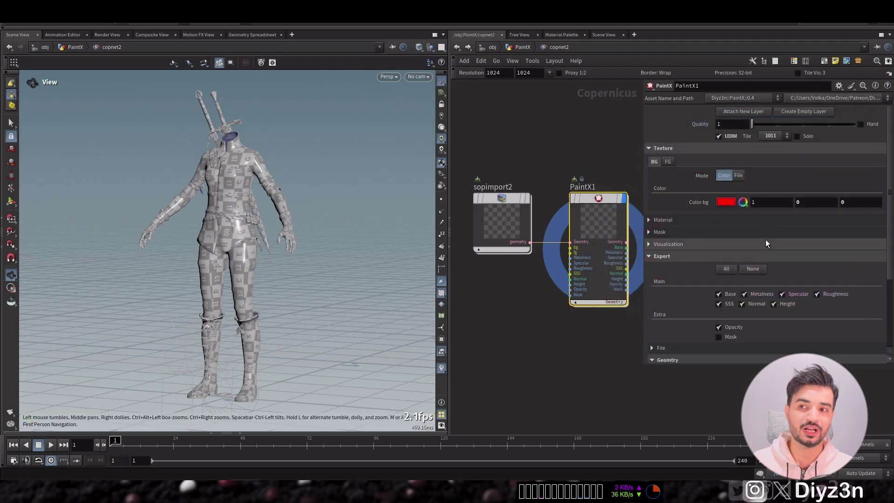
{"action": "left_click", "coordinate": [775, 139]}
{"action": "left_click", "coordinate": [768, 247]}
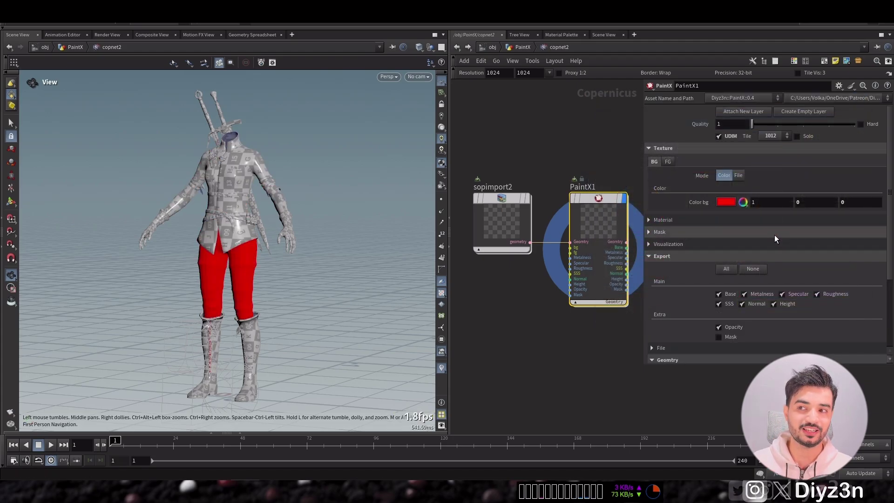
{"action": "left_click", "coordinate": [775, 136]}
{"action": "left_click", "coordinate": [768, 256]}
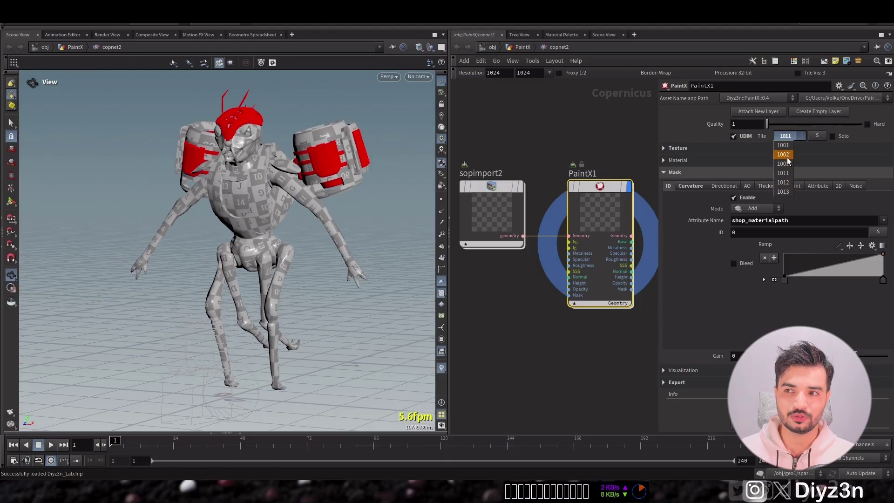
Step: Set the insect character's PaintX1 UDIM tile to 1001 by picking its torso in the viewport
{"action": "left_click", "coordinate": [275, 259]}
{"action": "middle_click_drag", "start_coordinate": [275, 235], "coordinate": [165, 131]}
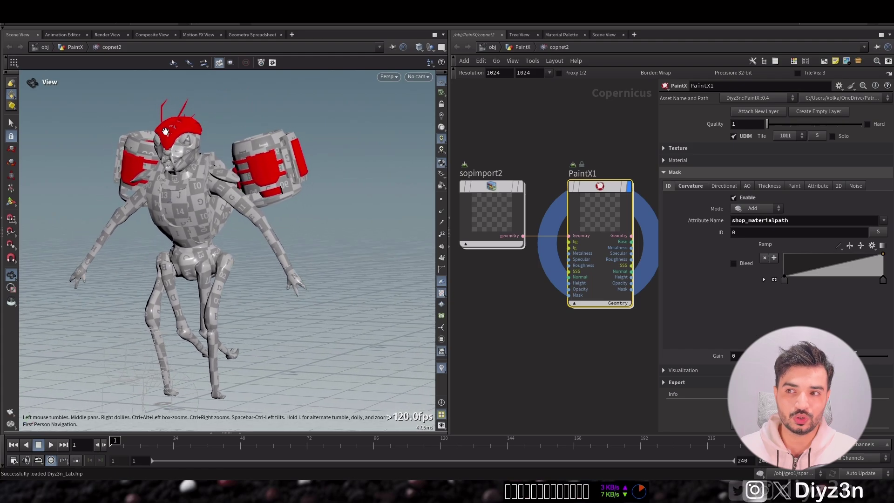
{"action": "right_click_drag", "start_coordinate": [165, 132], "coordinate": [220, 229]}
{"action": "middle_click_drag", "start_coordinate": [219, 230], "coordinate": [222, 207]}
{"action": "left_click", "coordinate": [790, 136]}
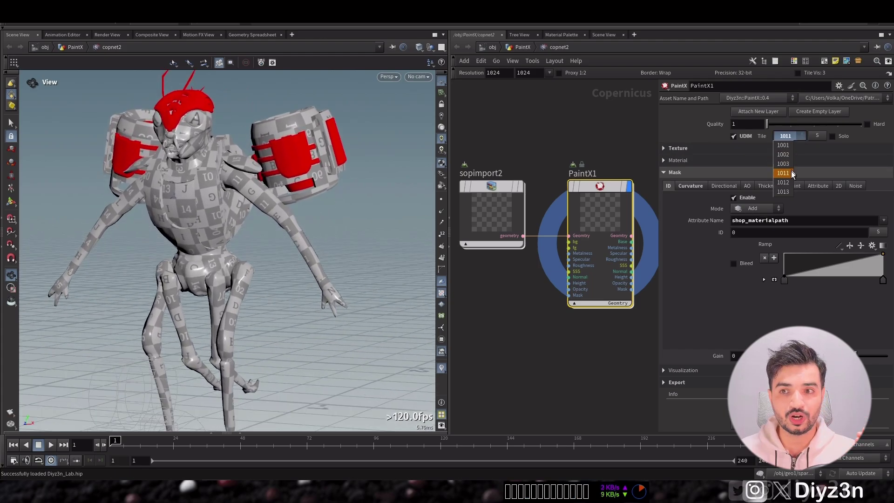
{"action": "left_click", "coordinate": [868, 135]}
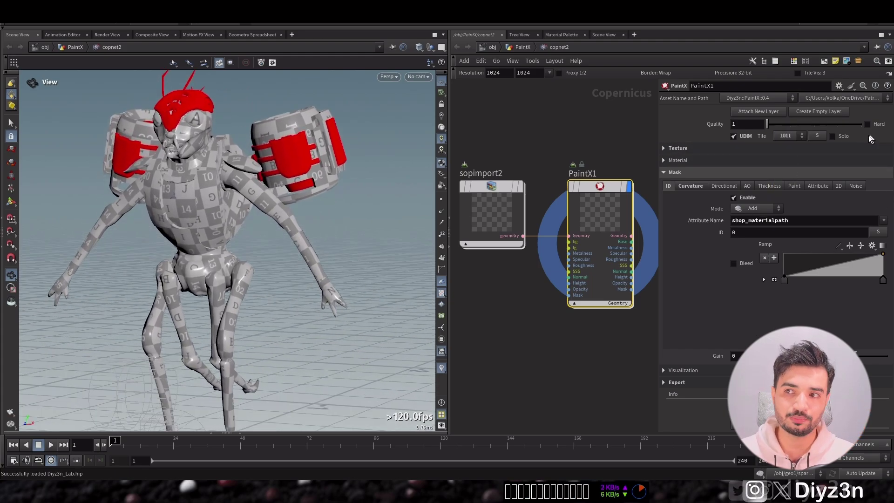
{"action": "left_click", "coordinate": [818, 137]}
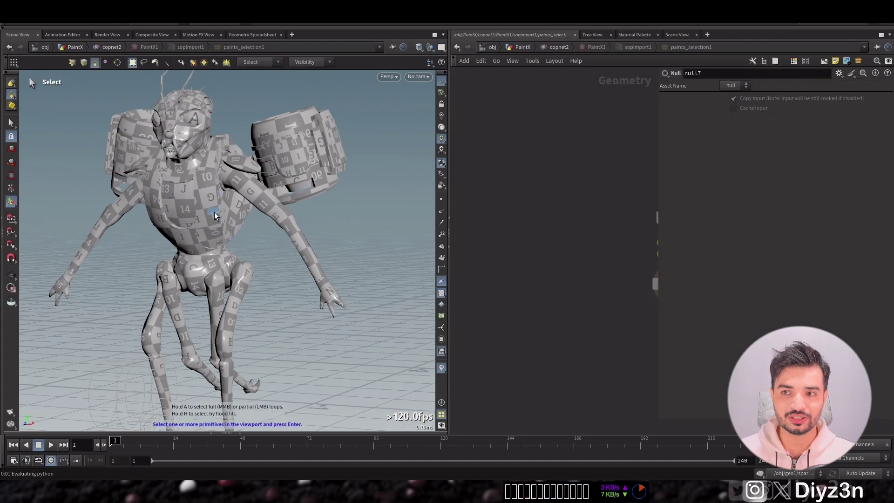
{"action": "left_click", "coordinate": [209, 201]}
{"action": "key", "text": "Return"}
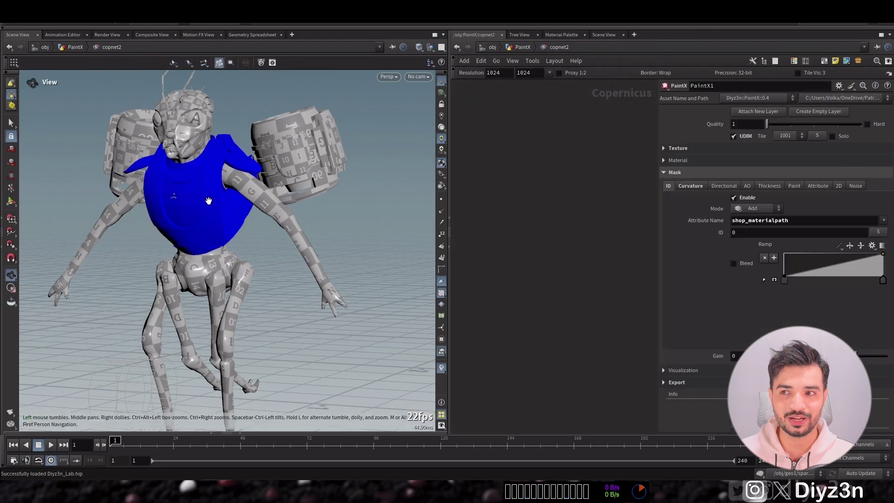
Step: Set PaintX1's UDIM tile to 1011 by picking the canister on the character's back in the viewport
{"action": "left_click", "coordinate": [816, 137]}
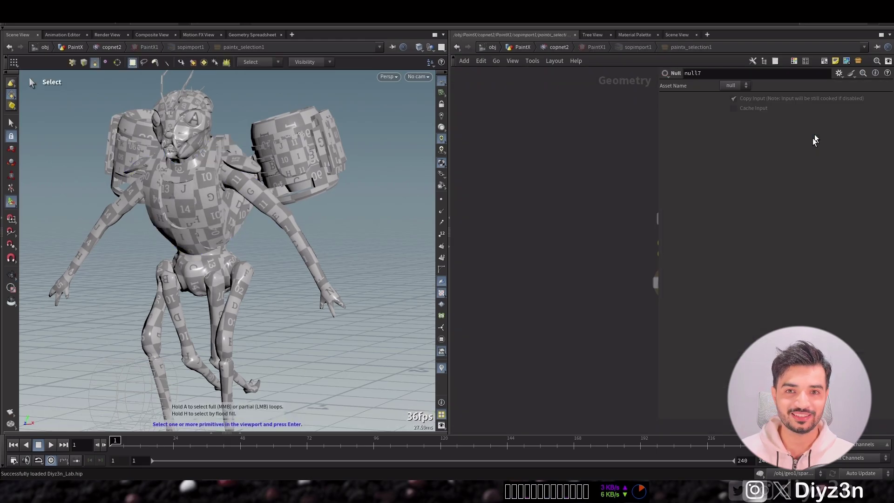
{"action": "left_click", "coordinate": [295, 158]}
{"action": "key", "text": "Return"}
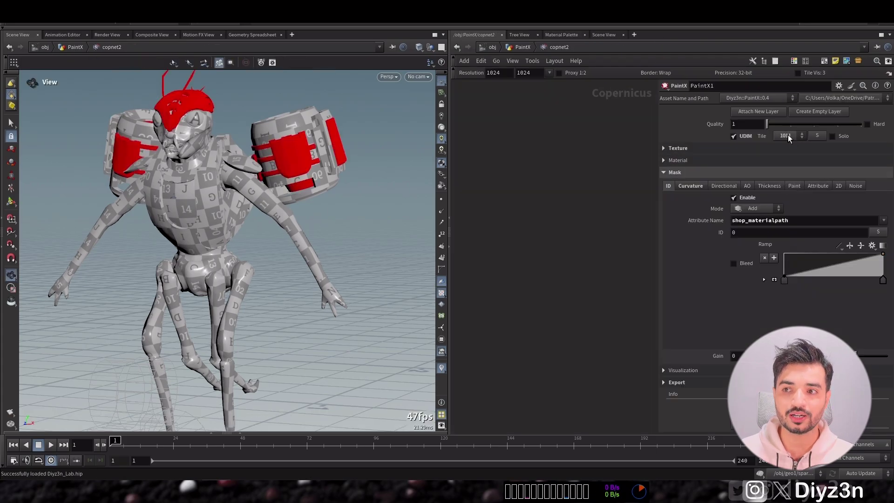
{"action": "left_click", "coordinate": [801, 137]}
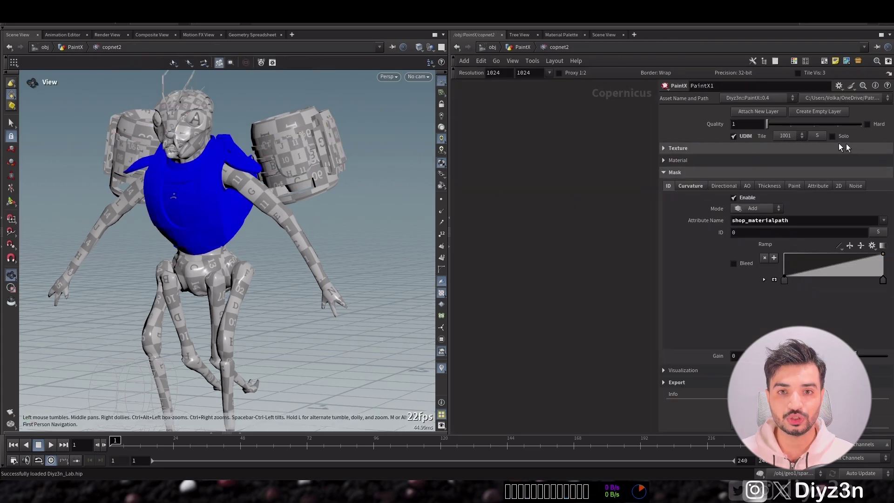
{"action": "left_click", "coordinate": [815, 136]}
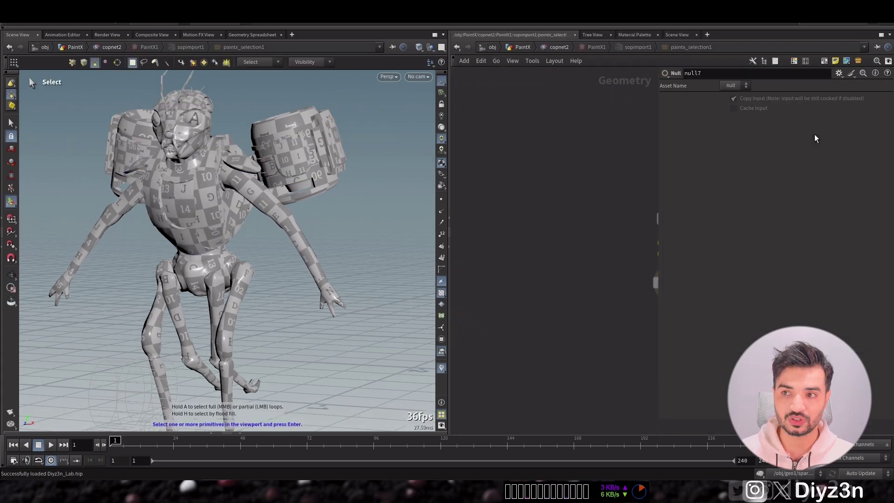
{"action": "left_click", "coordinate": [294, 158]}
{"action": "key", "text": "Return"}
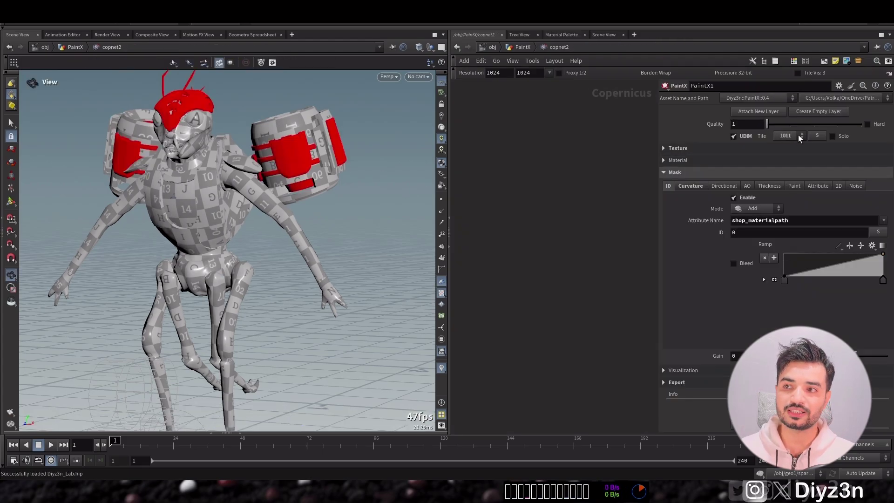
Step: Start the tile selection and list the model's primitives grouped by the udim attribute, with the groups colored in the viewport
{"action": "left_click", "coordinate": [816, 136]}
{"action": "left_click", "coordinate": [204, 62]}
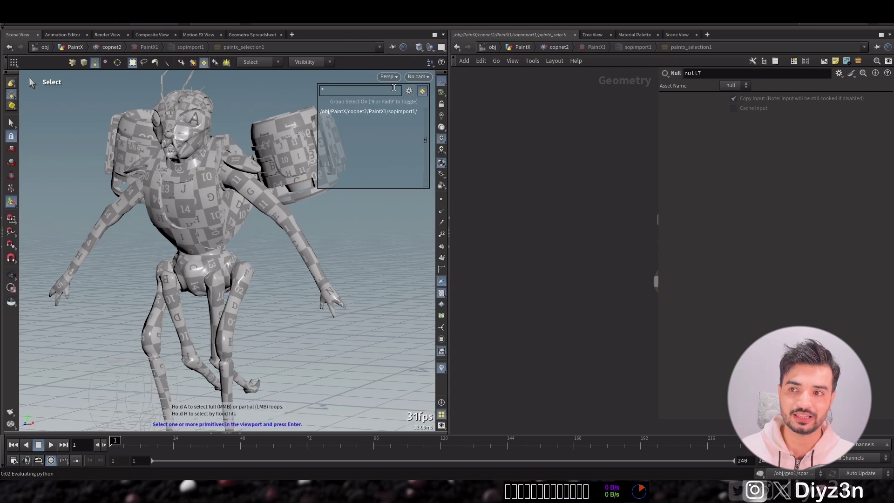
{"action": "left_click", "coordinate": [409, 90]}
{"action": "left_click", "coordinate": [503, 293]}
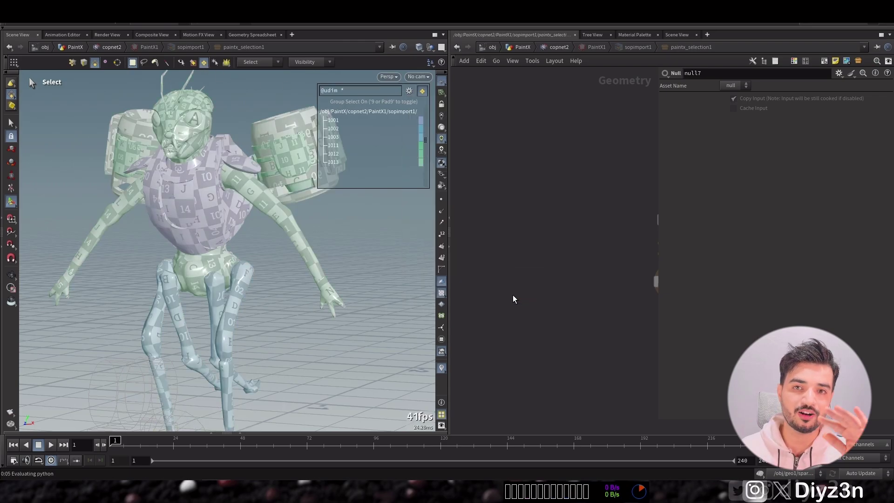
{"action": "left_click", "coordinate": [421, 92]}
{"action": "key", "text": "Return"}
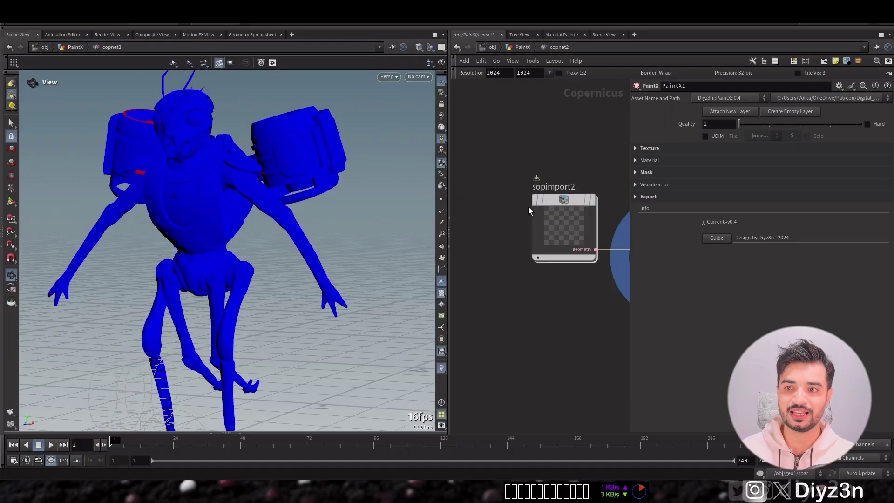
Step: In PaintX1's ID mask, use the shop_materialpath attribute and pick ID /mat/1012 from the model
{"action": "left_click", "coordinate": [675, 172]}
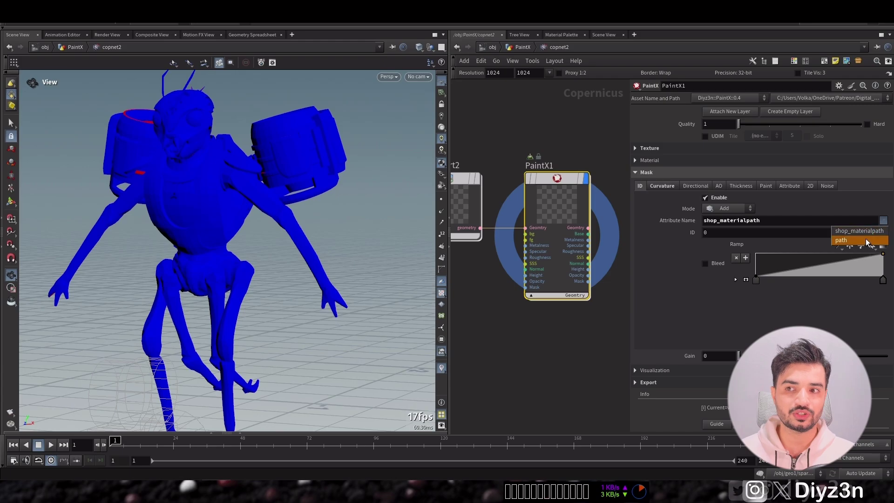
{"action": "left_click", "coordinate": [835, 230]}
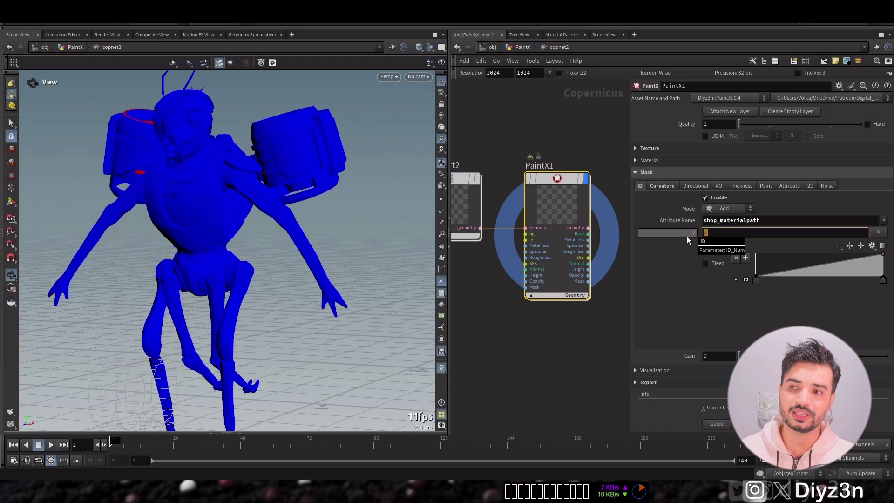
{"action": "left_click", "coordinate": [877, 232]}
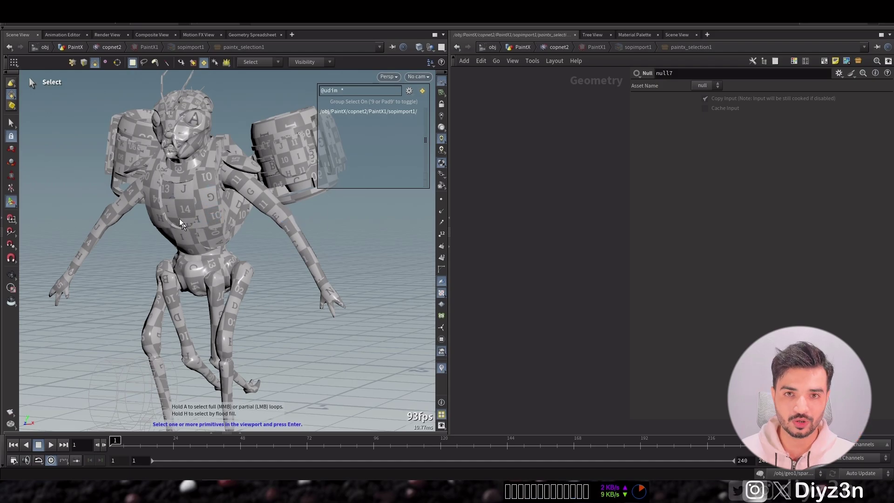
{"action": "key", "text": "Return"}
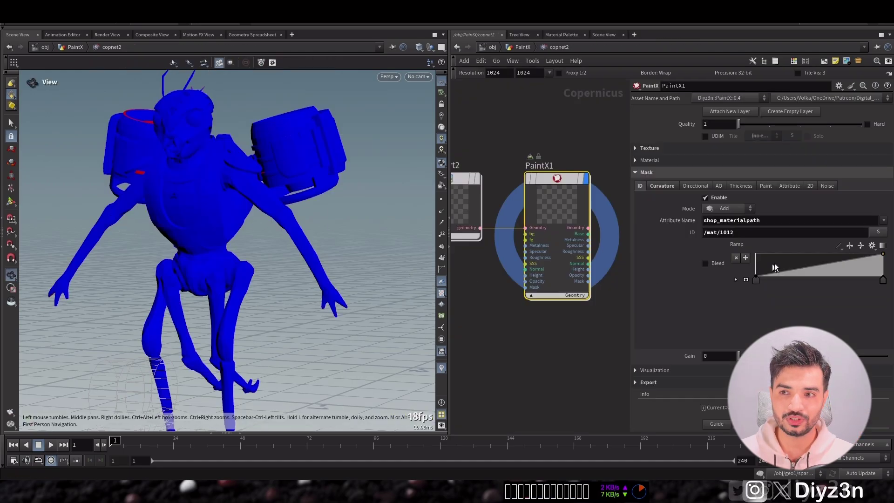
Step: Replace the mask ID with /mat/1011 by picking the canister on the character's back
{"action": "left_click_drag", "start_coordinate": [764, 236], "coordinate": [706, 235]}
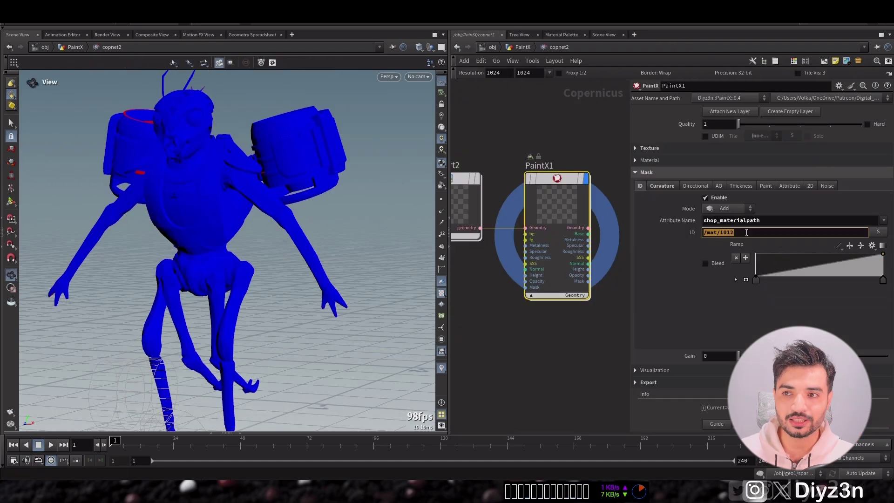
{"action": "left_click", "coordinate": [881, 233]}
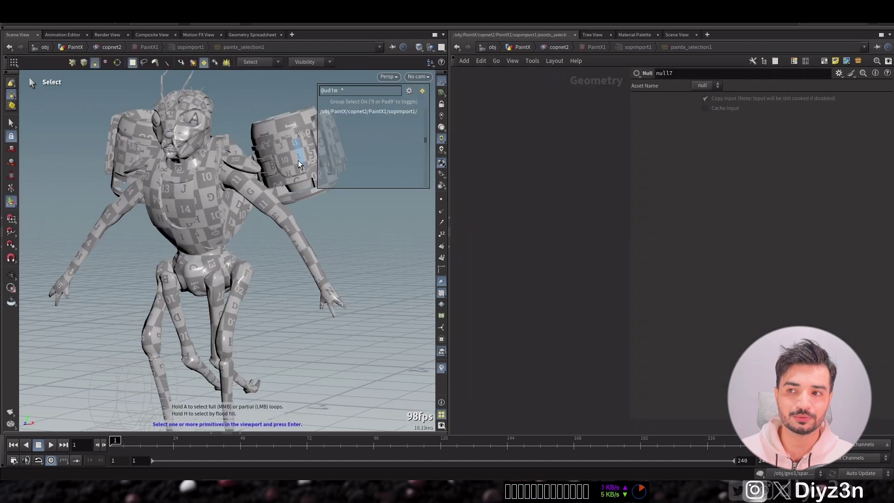
{"action": "left_click", "coordinate": [293, 147]}
{"action": "key", "text": "Return"}
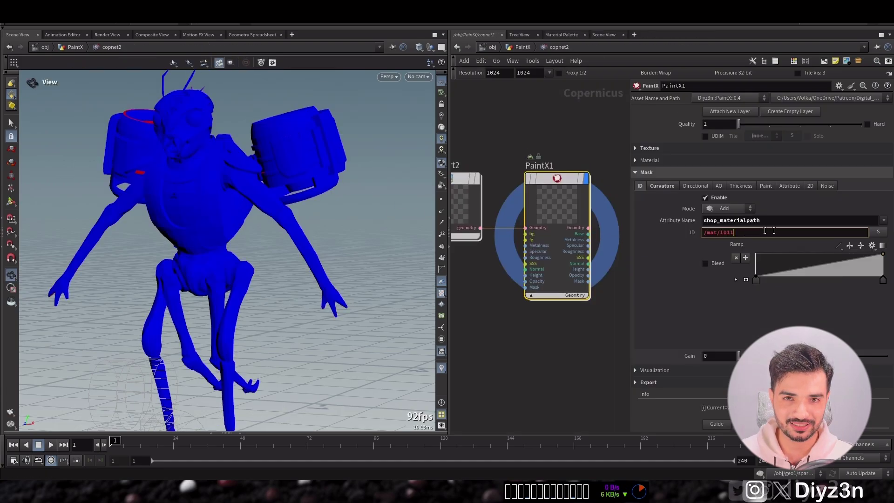
{"action": "left_click", "coordinate": [861, 241]}
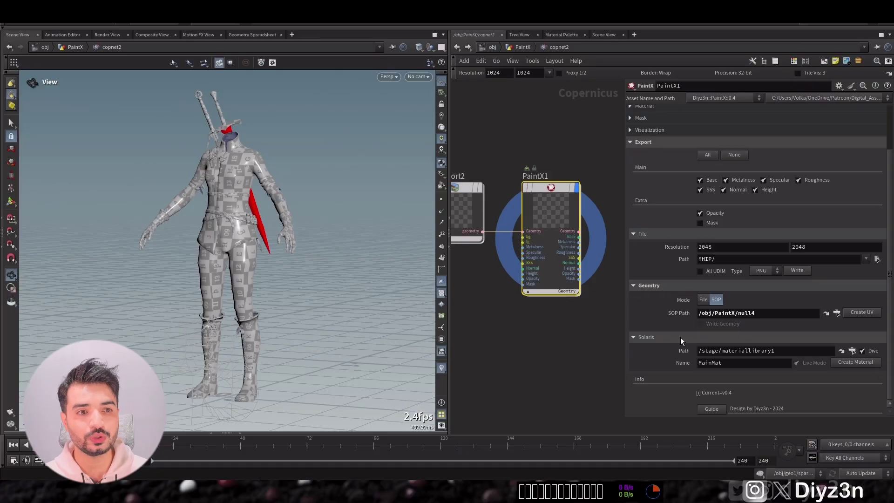
Step: Set PaintX1's Solaris path to /stage/materiallibrary1 and create the MainMat material there
{"action": "left_click", "coordinate": [852, 351]}
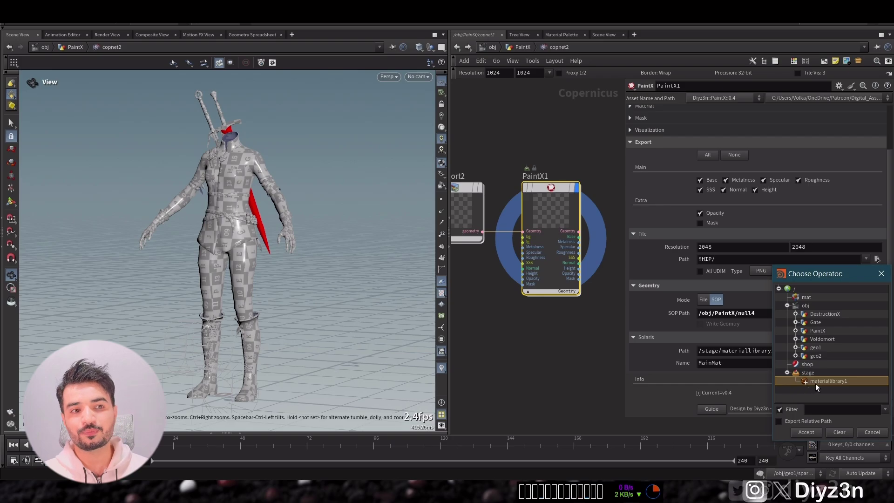
{"action": "left_click", "coordinate": [816, 431]}
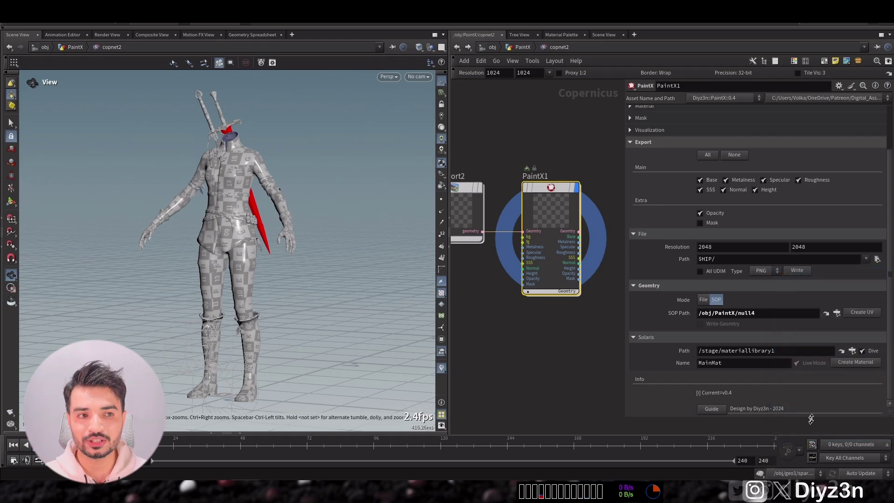
{"action": "left_click", "coordinate": [842, 365]}
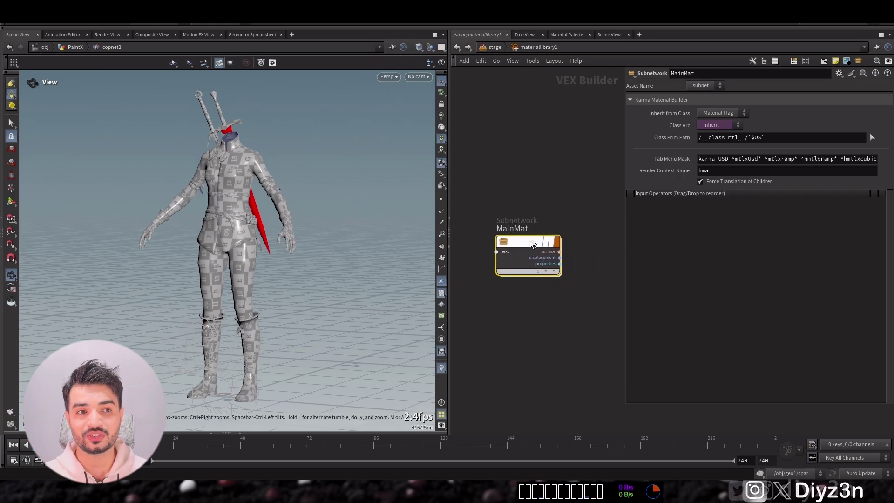
Step: Go inside the MainMat material and examine the Base image node's file path
{"action": "double_click", "coordinate": [531, 243]}
{"action": "scroll", "coordinate": [551, 210], "scroll_direction": "down", "scroll_amount": 3}
{"action": "scroll", "coordinate": [597, 160], "scroll_direction": "up", "scroll_amount": 6}
{"action": "left_click", "coordinate": [514, 195]}
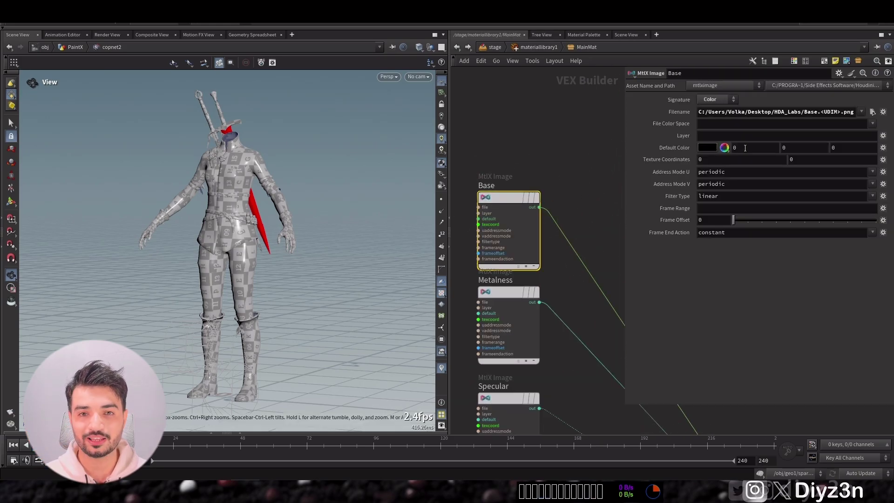
{"action": "left_click_drag", "start_coordinate": [607, 131], "coordinate": [512, 131]}
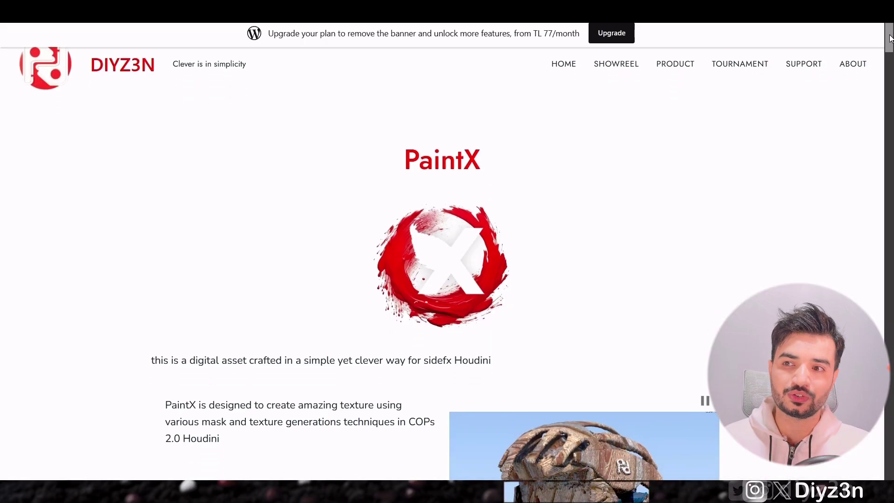
Step: In the web browser, look through the PaintX product page down to its contact form
{"action": "scroll", "coordinate": [890, 58], "scroll_direction": "down", "scroll_amount": 6}
{"action": "left_click_drag", "start_coordinate": [890, 58], "coordinate": [887, 435]}
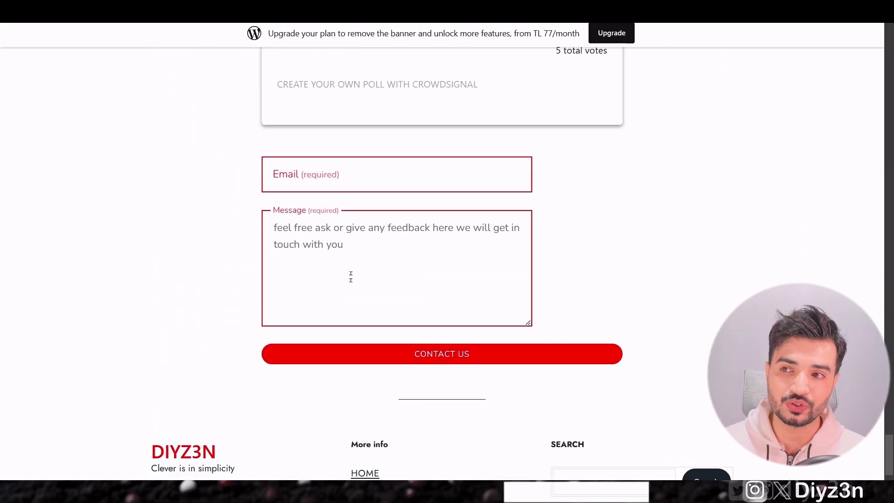